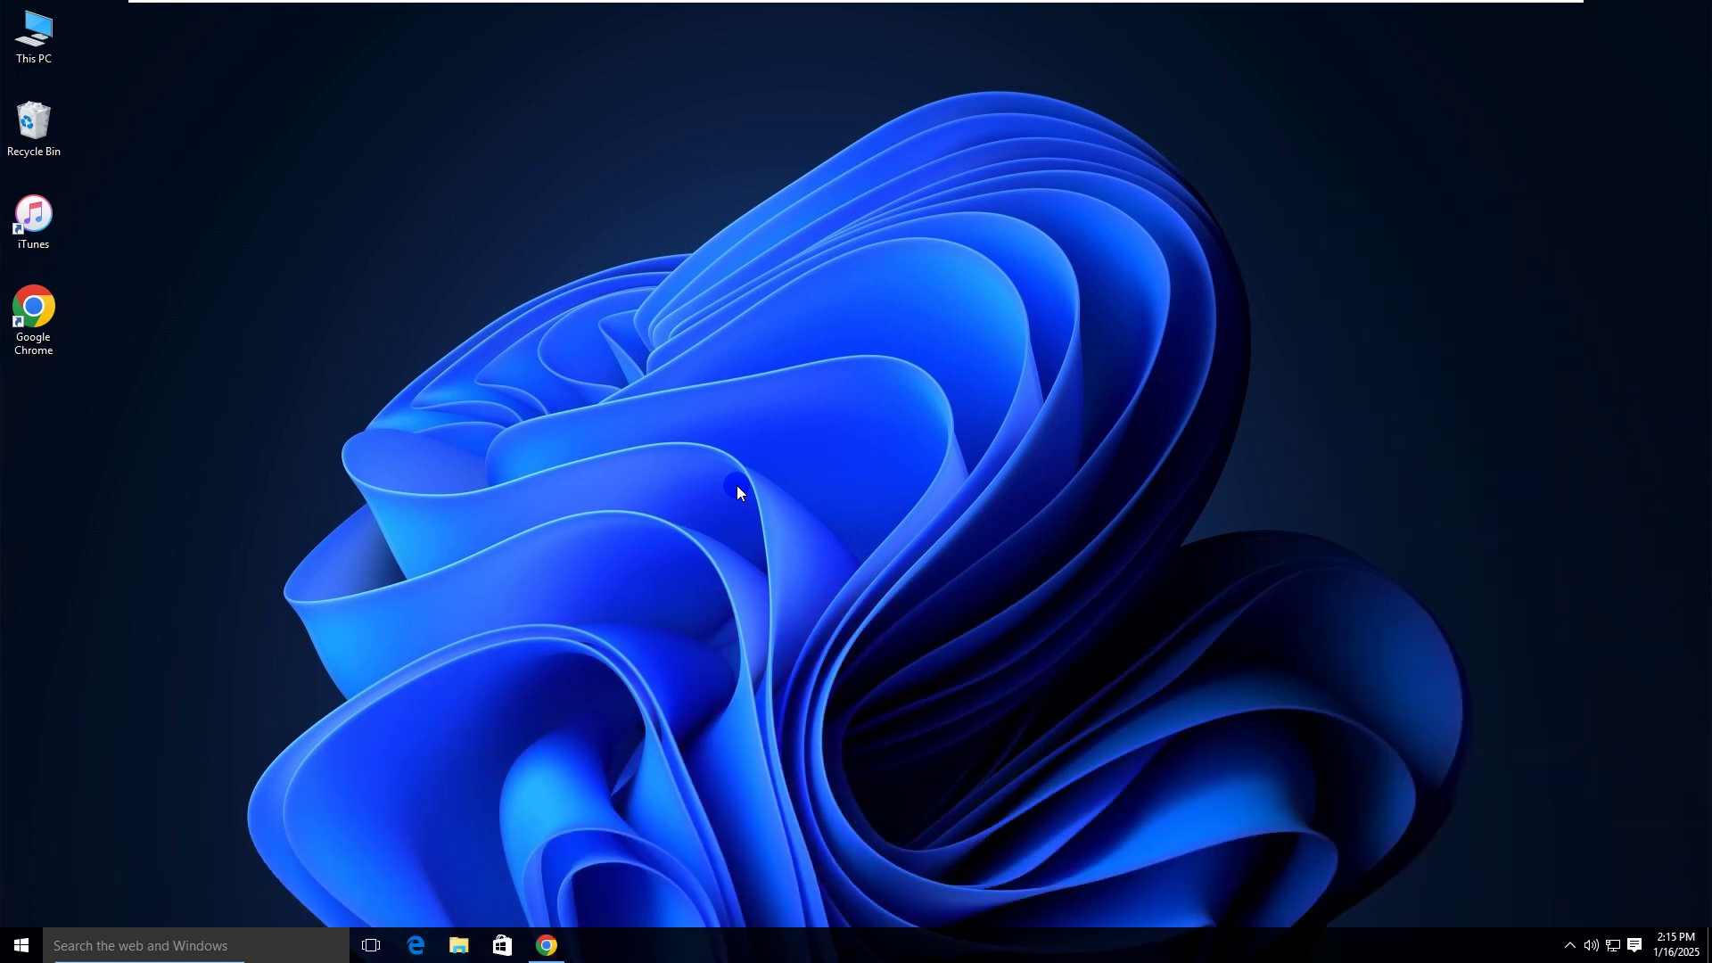
Step: Bring the iSumsoft iPhone Passcode Refixer product page back up and select its web address
{"action": "left_click", "coordinate": [547, 944]}
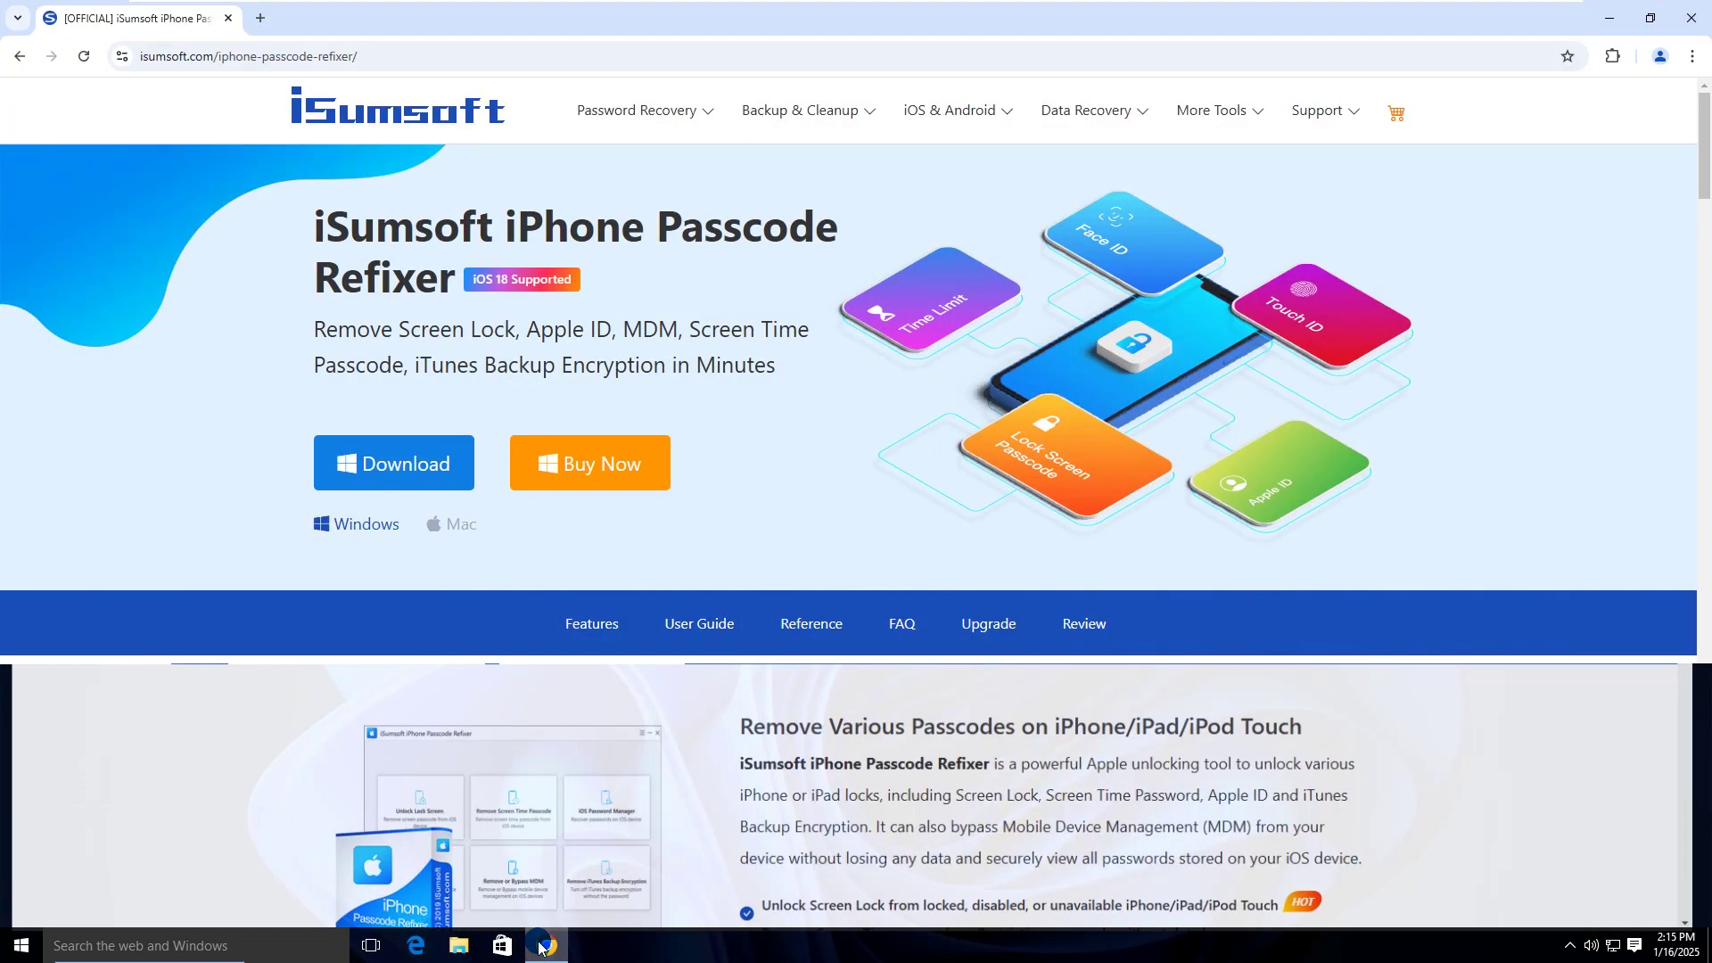
{"action": "left_click", "coordinate": [276, 56]}
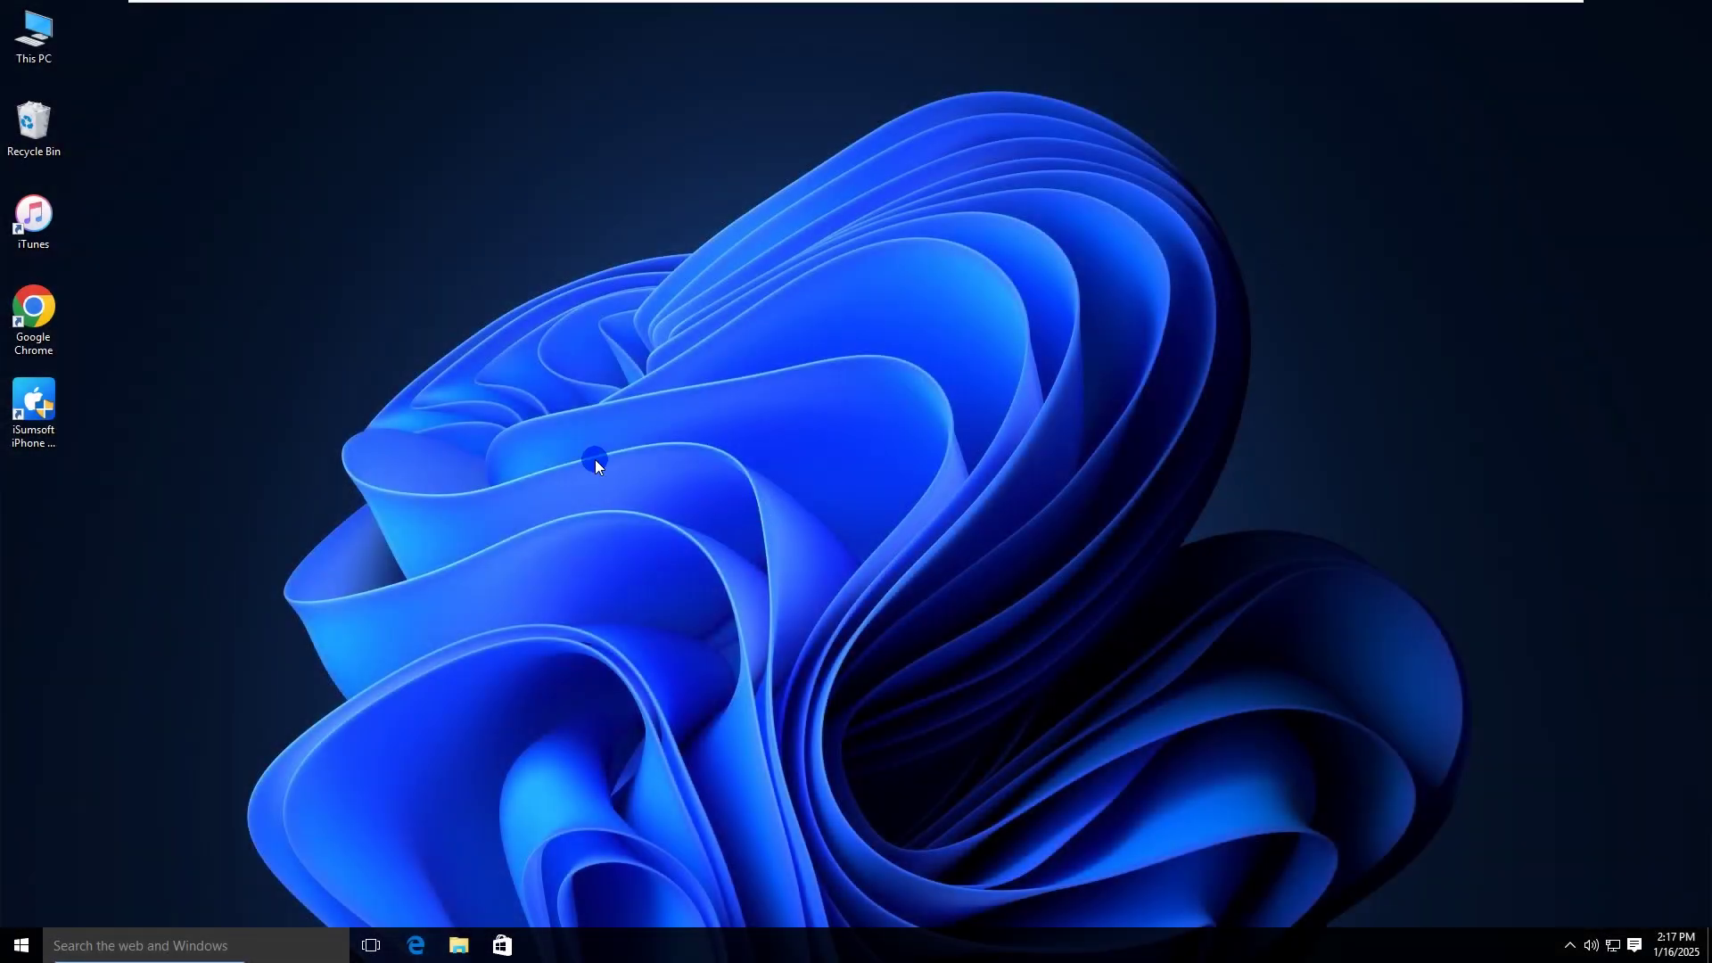
Step: Confirm iTunes is present, then launch iPhone Passcode Refixer from its desktop shortcut with admin permission
{"action": "left_click", "coordinate": [32, 225]}
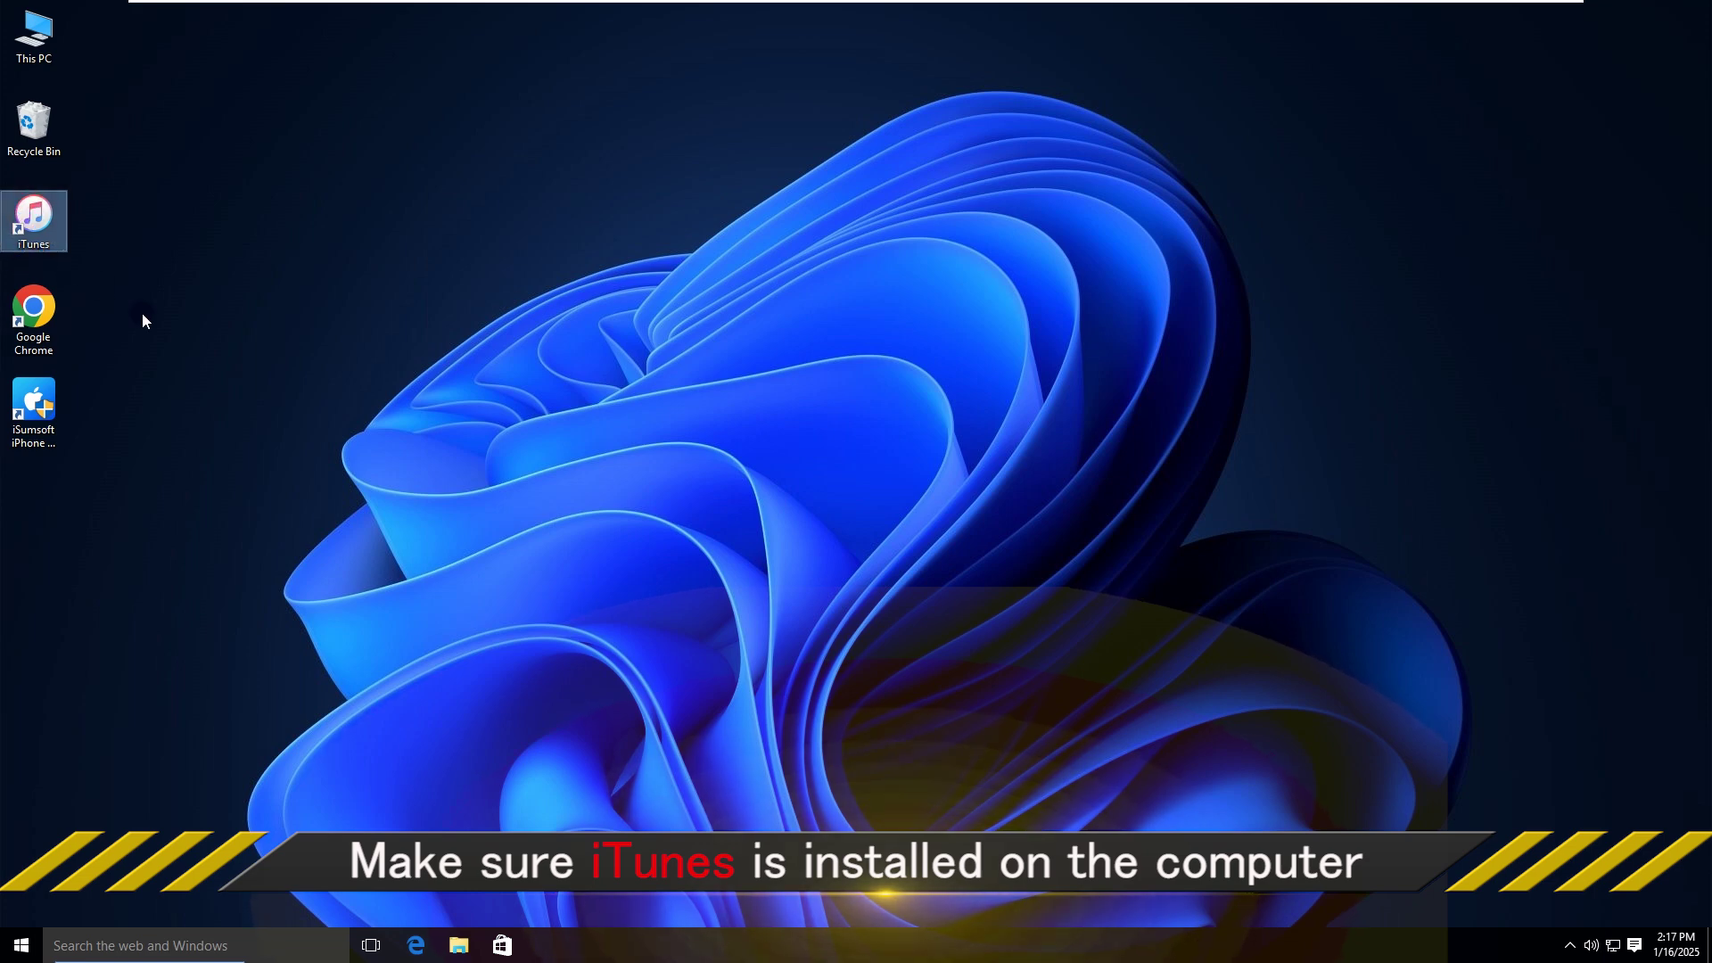
{"action": "left_click", "coordinate": [250, 428]}
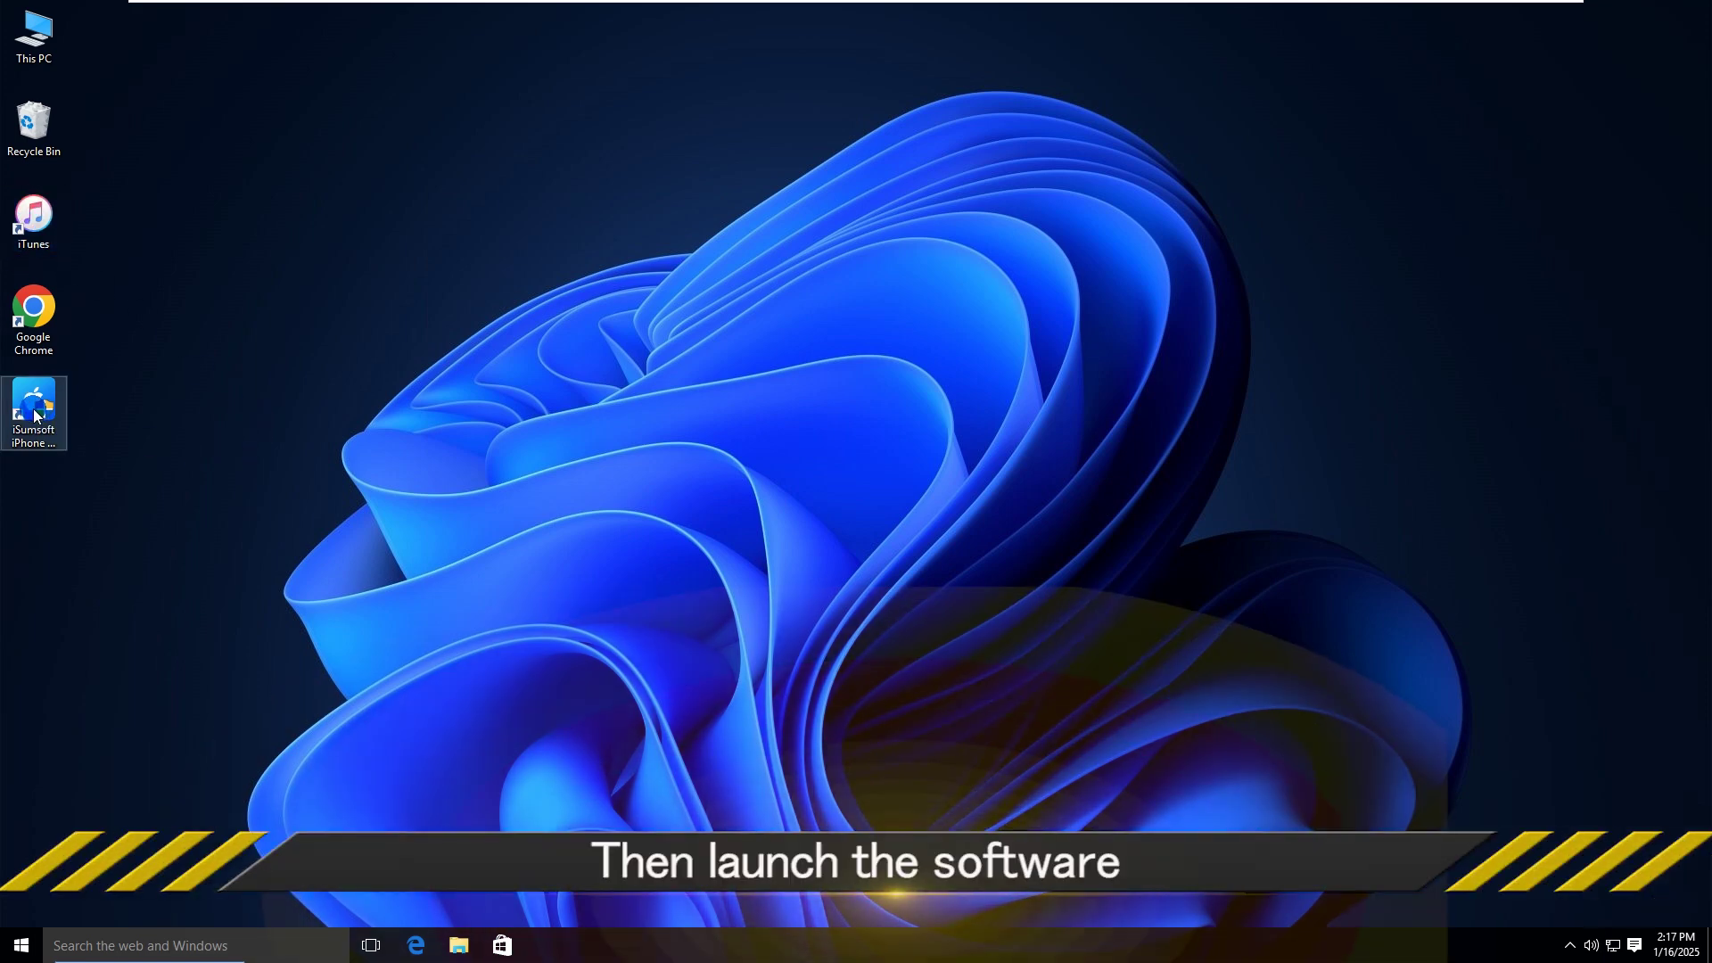
{"action": "double_click", "coordinate": [34, 412]}
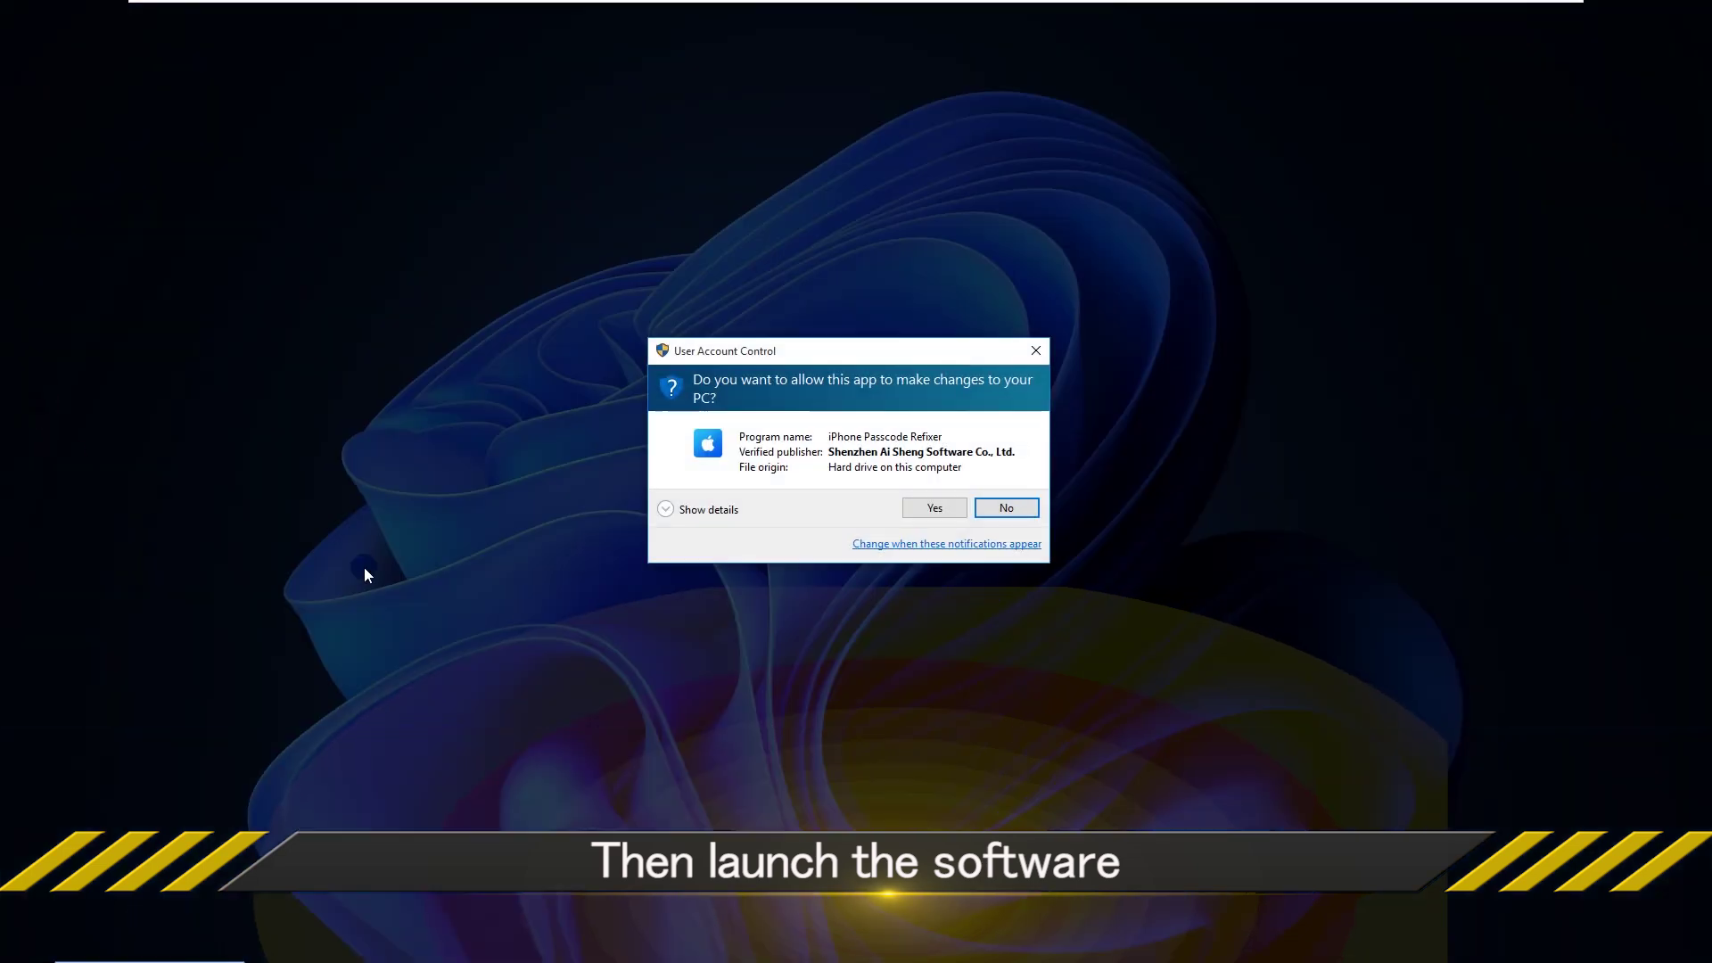
{"action": "left_click", "coordinate": [936, 509]}
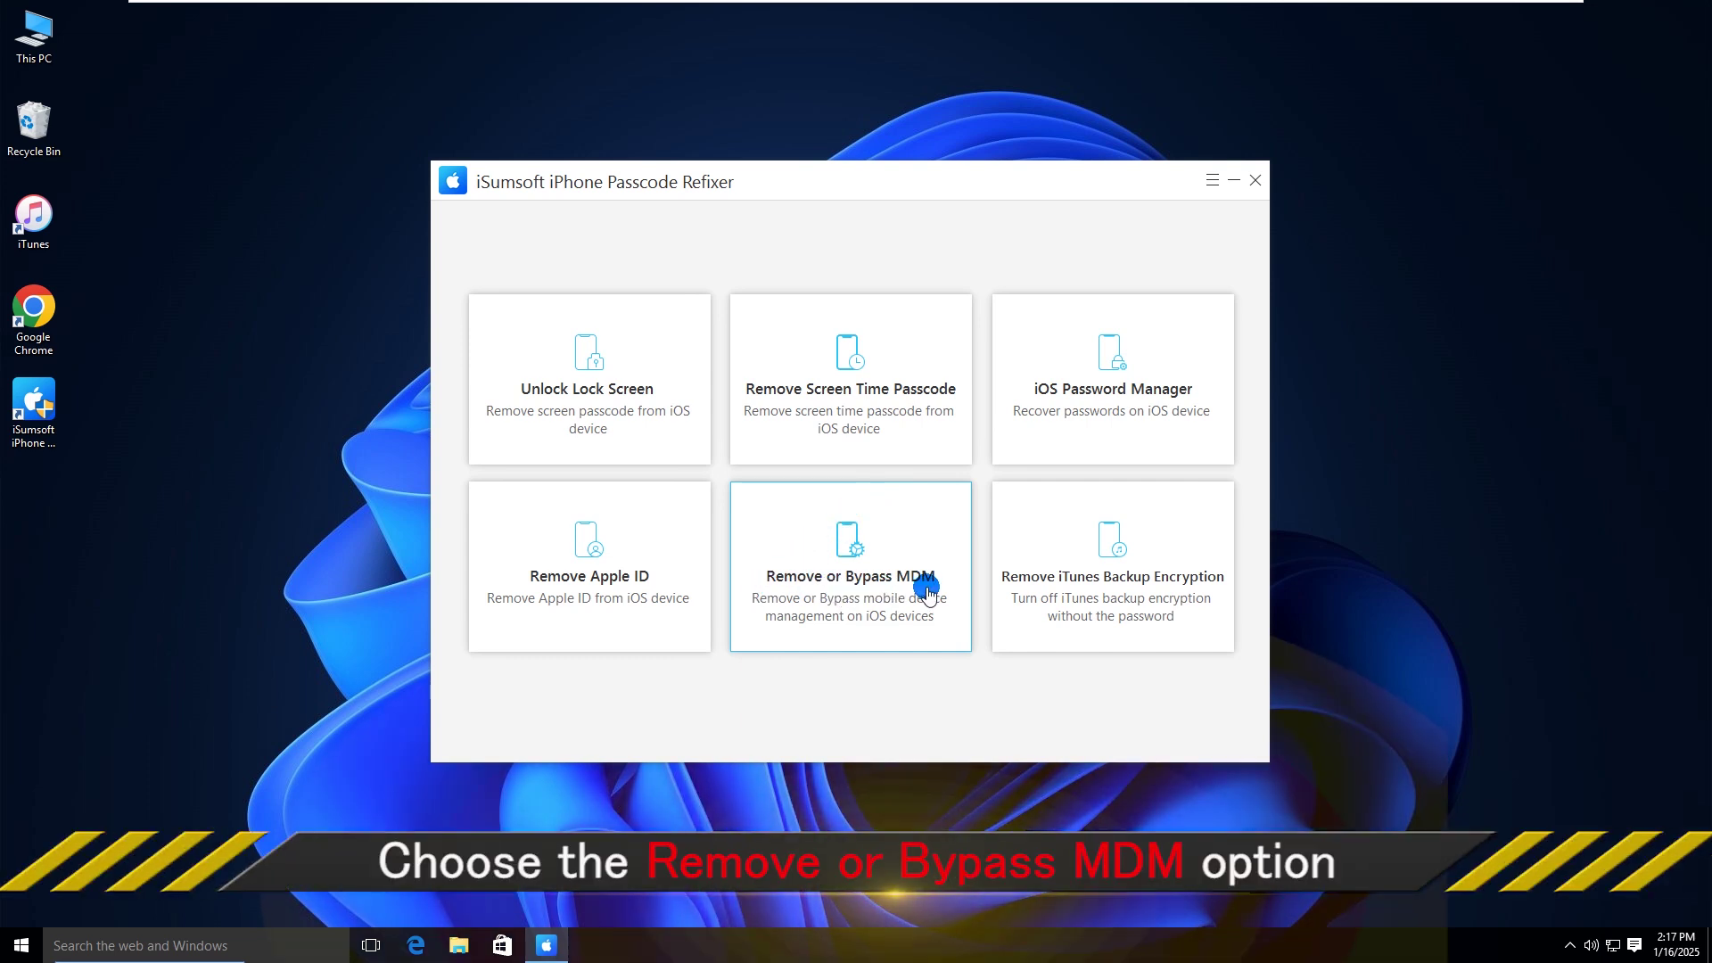
Step: Start the Remove or Bypass MDM process on the connected iPhone XS
{"action": "left_click", "coordinate": [849, 584]}
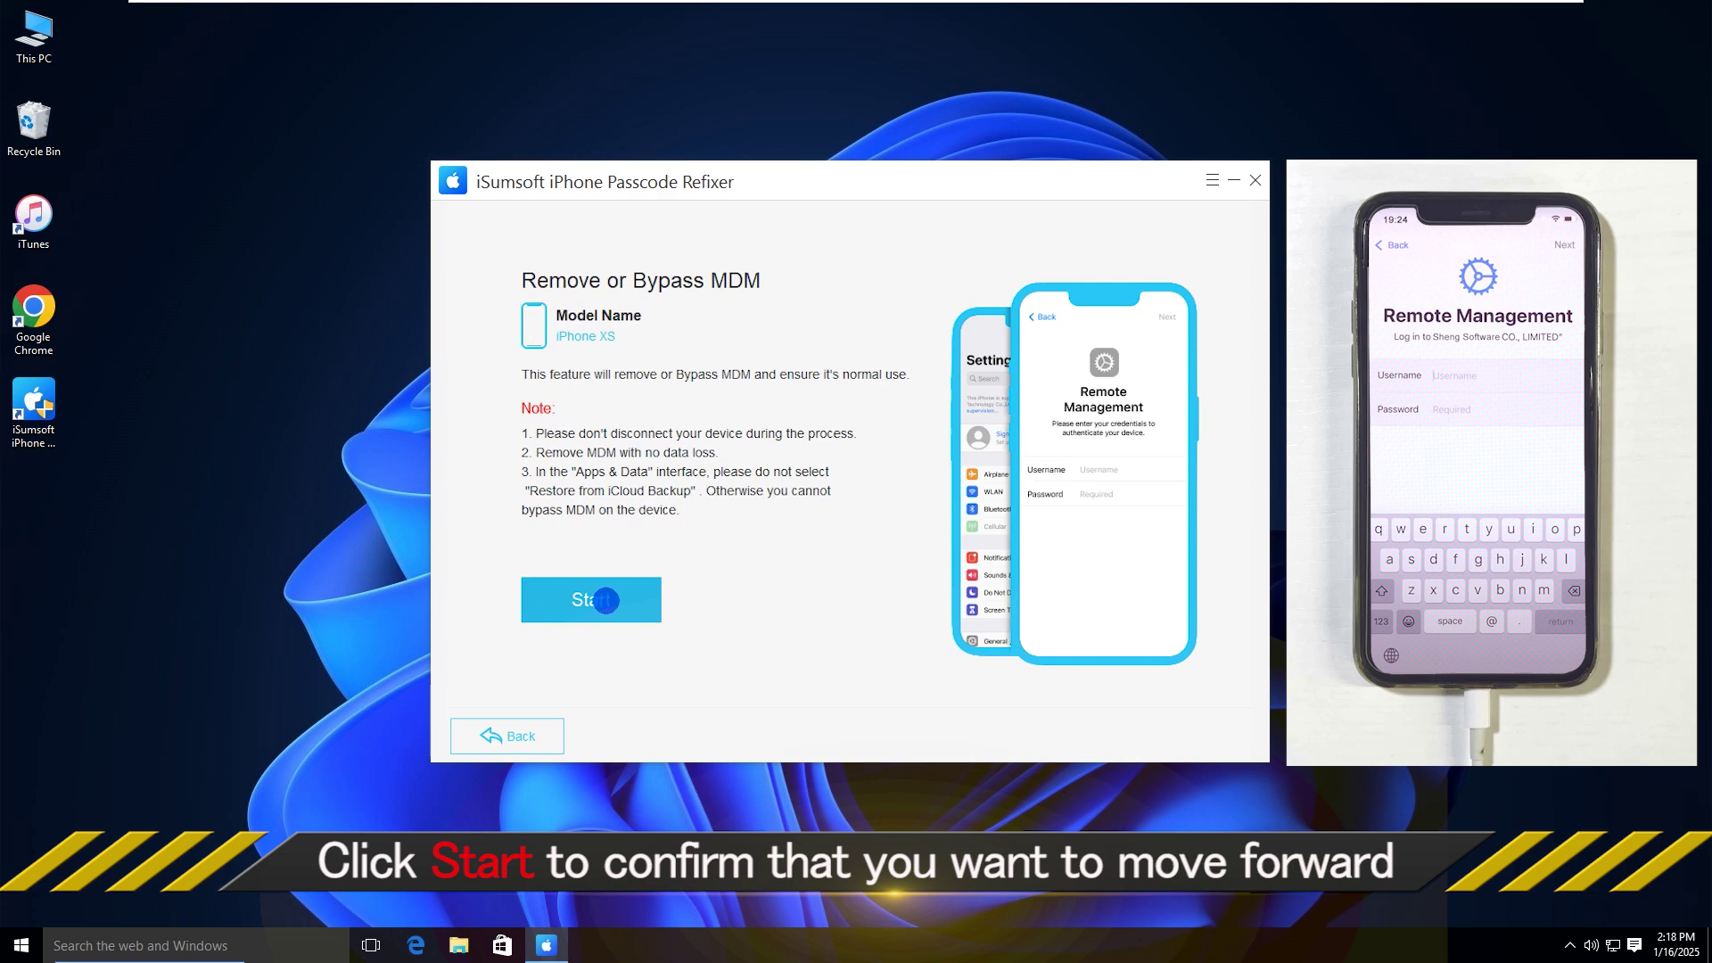
{"action": "left_click", "coordinate": [592, 601]}
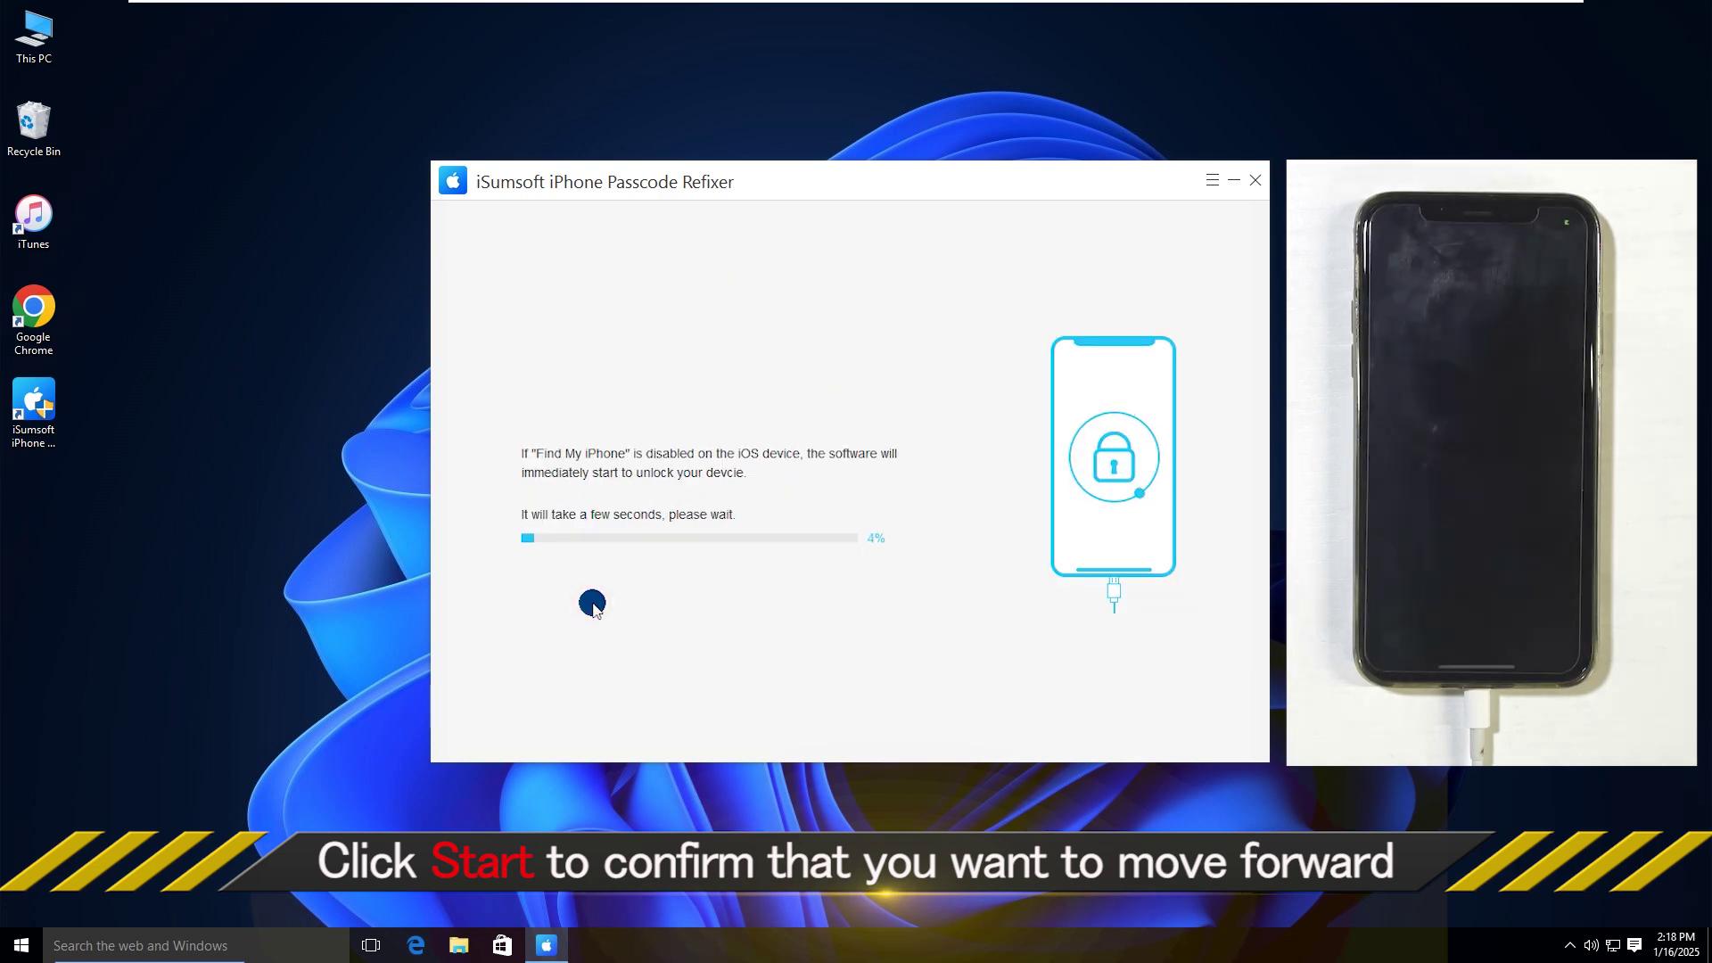